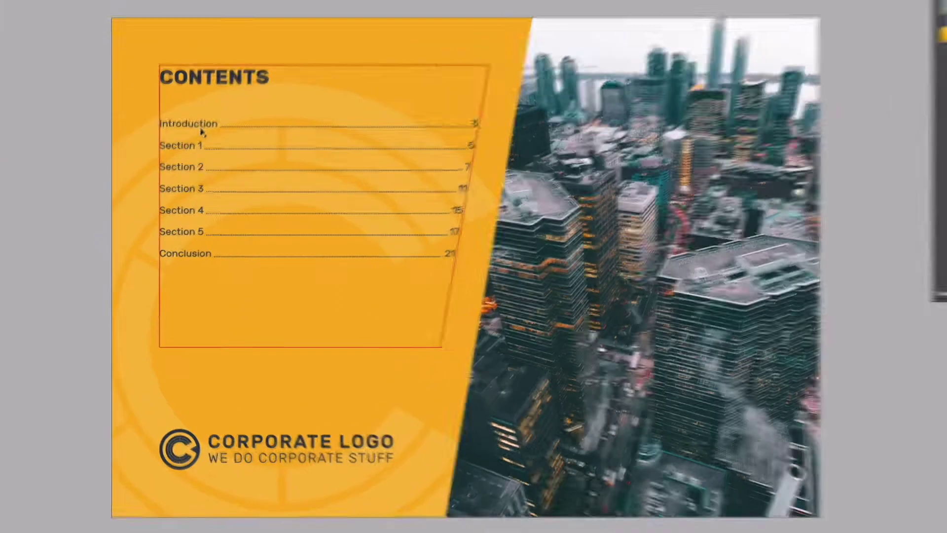
Step: Move to the blank orange template page and show its guides, margins and frame edges
{"action": "left_click", "coordinate": [183, 176]}
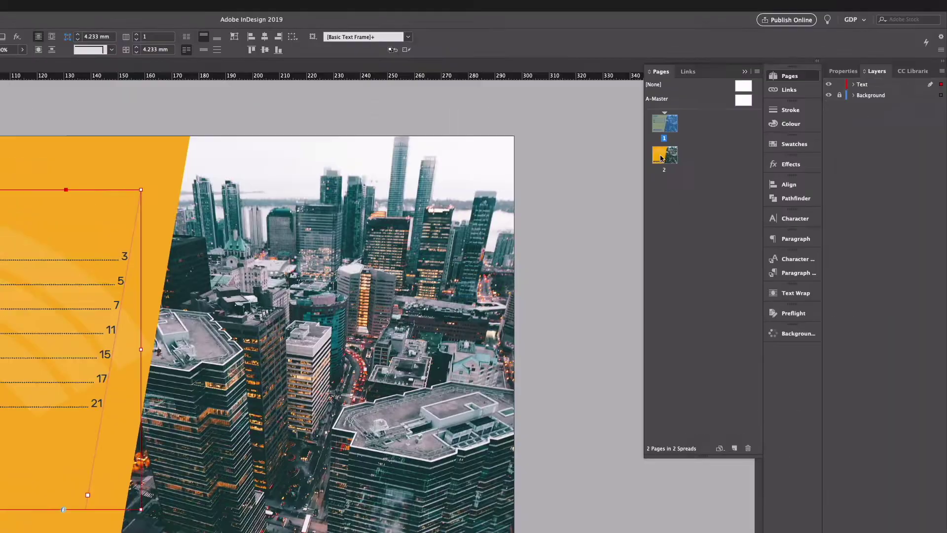
{"action": "left_click_drag", "start_coordinate": [653, 84], "coordinate": [661, 157]}
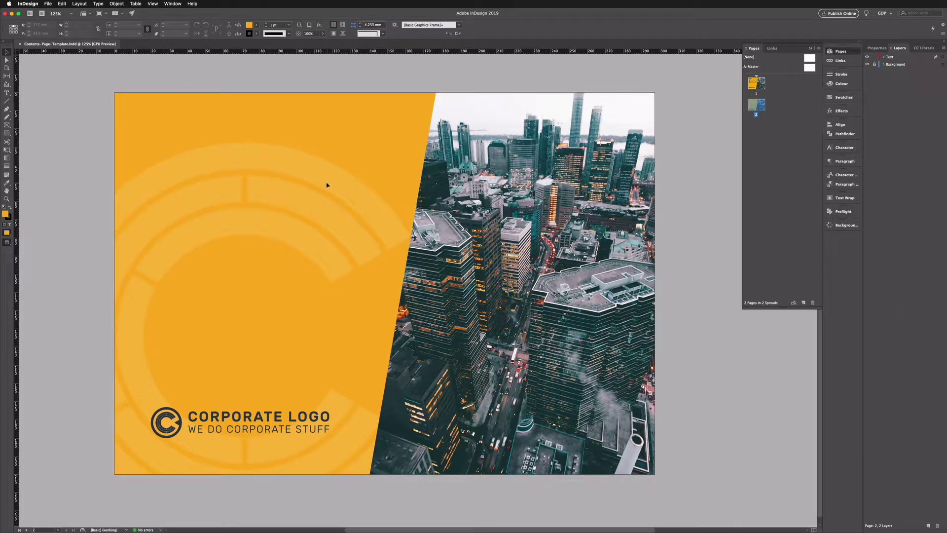
{"action": "key", "text": "w"}
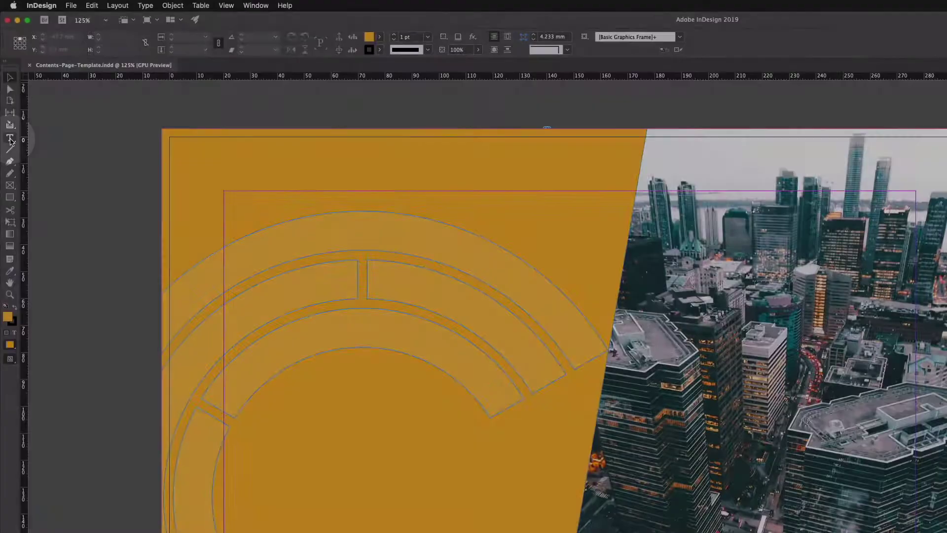
Step: Draw a text frame inside the margins listing Contents, Introduction, Section 1–3 and Conclusion
{"action": "left_click", "coordinate": [6, 92]}
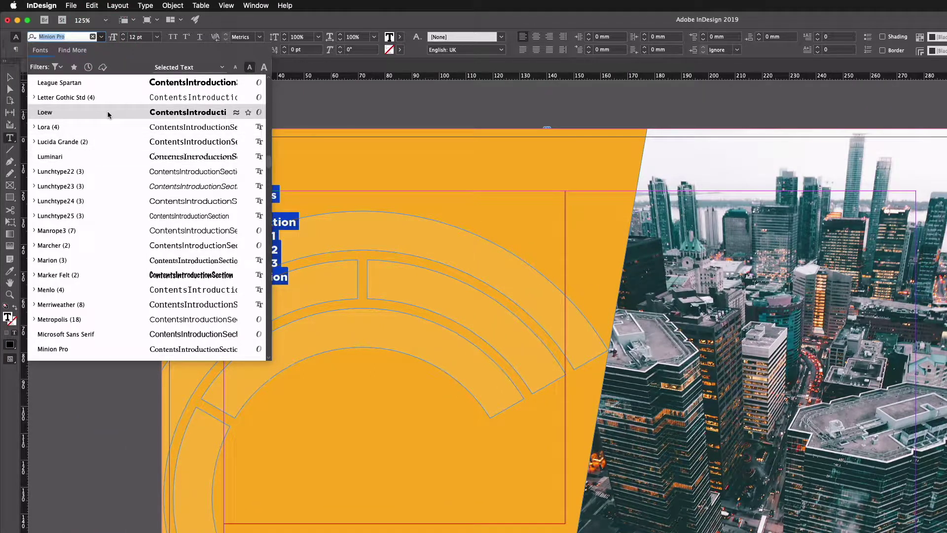
Step: Set the contents list in Rubik Regular
{"action": "type", "text": "rubik"}
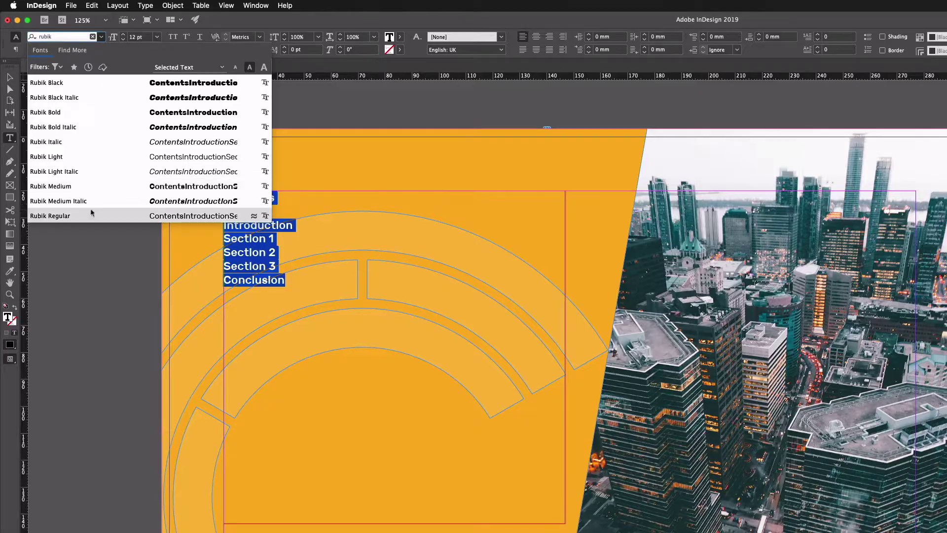
{"action": "left_click", "coordinate": [90, 215]}
{"action": "key", "text": "Escape"}
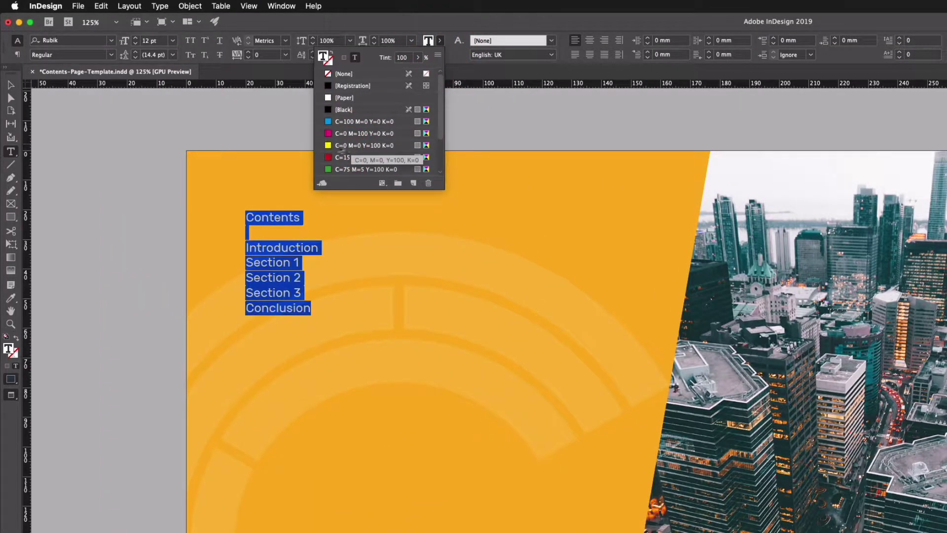
Step: Make the Contents heading all caps, Rubik Bold at 24 pt
{"action": "left_click_drag", "start_coordinate": [246, 218], "coordinate": [303, 218]}
{"action": "left_click", "coordinate": [190, 40]}
{"action": "left_click", "coordinate": [111, 54]}
{"action": "left_click", "coordinate": [80, 135]}
{"action": "left_click", "coordinate": [173, 40]}
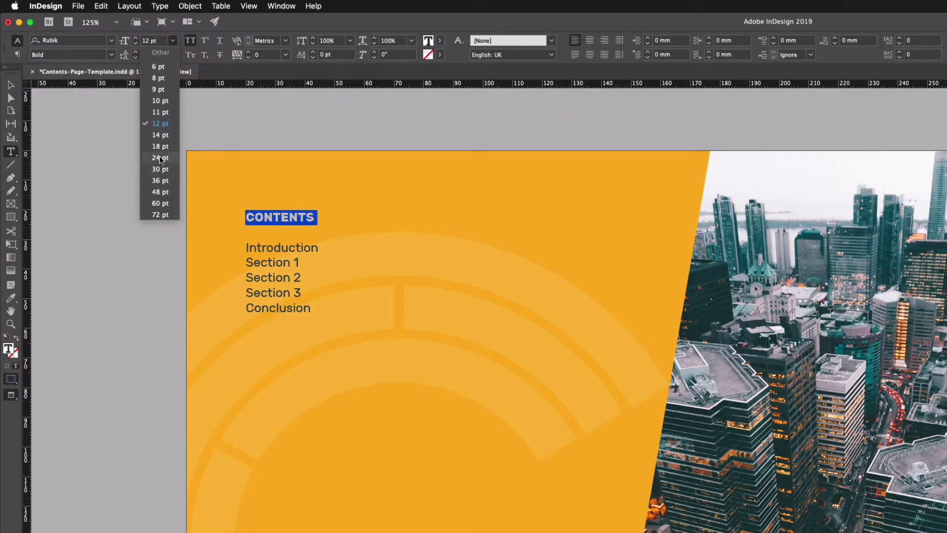
{"action": "left_click", "coordinate": [160, 158]}
{"action": "left_click", "coordinate": [311, 319], "text": "shift"}
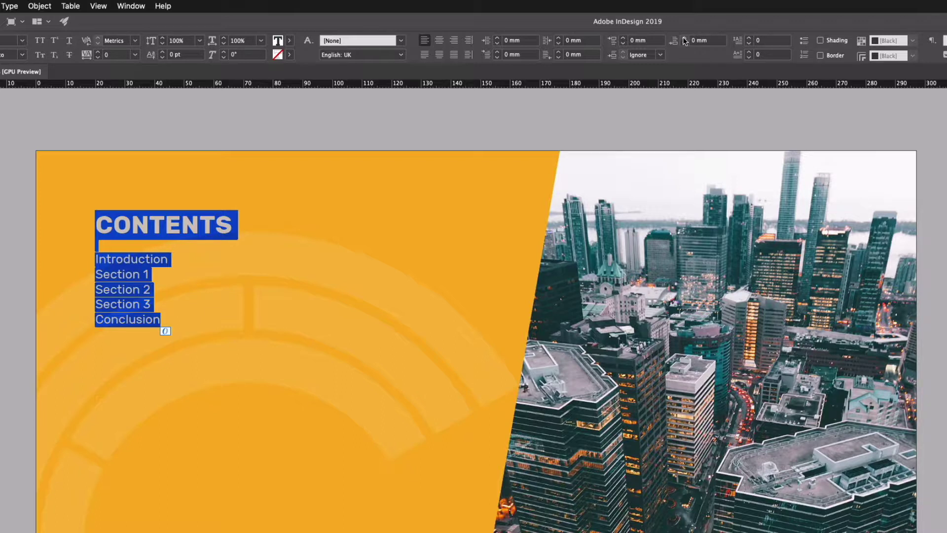
Step: Raise Space After on the contents entries step by step to 4 mm
{"action": "left_click", "coordinate": [685, 40]}
{"action": "left_click", "coordinate": [685, 39]}
{"action": "left_click", "coordinate": [685, 40]}
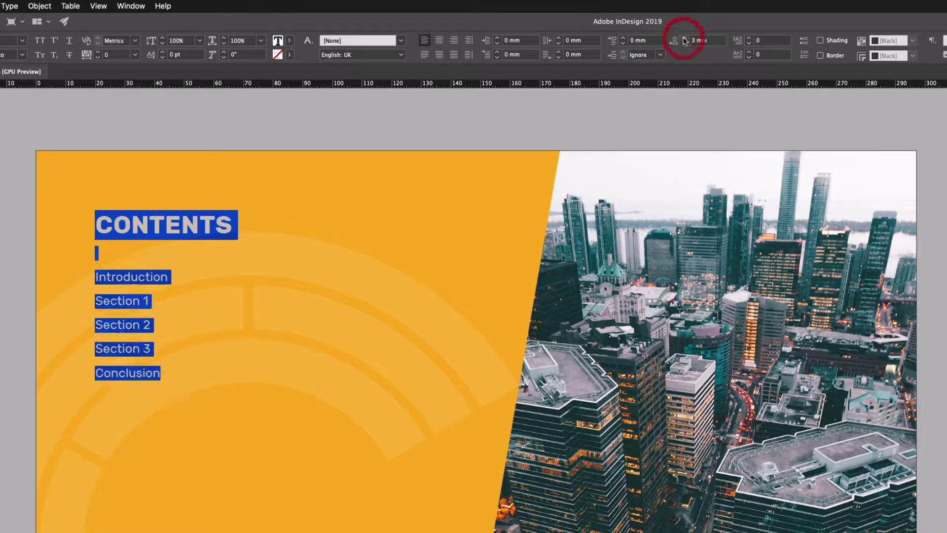
{"action": "left_click", "coordinate": [684, 39]}
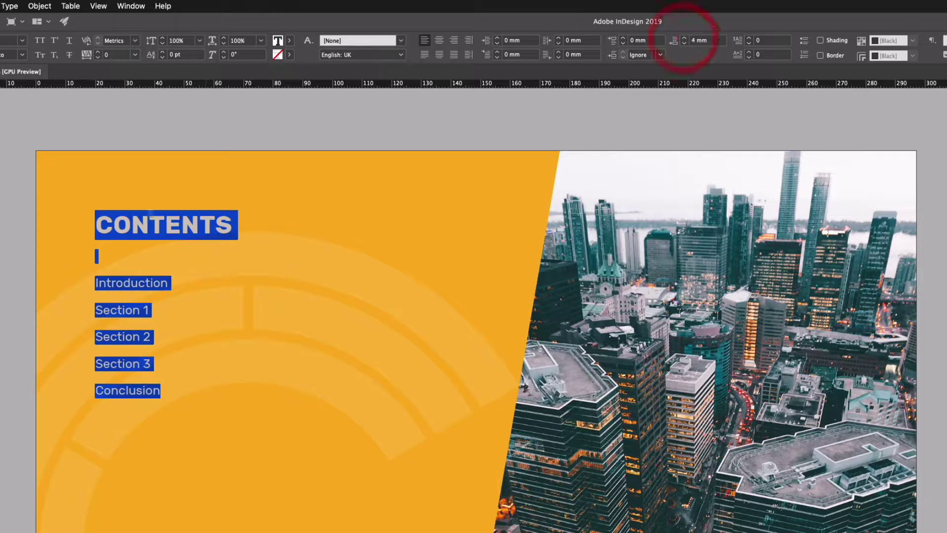
{"action": "left_click", "coordinate": [130, 283]}
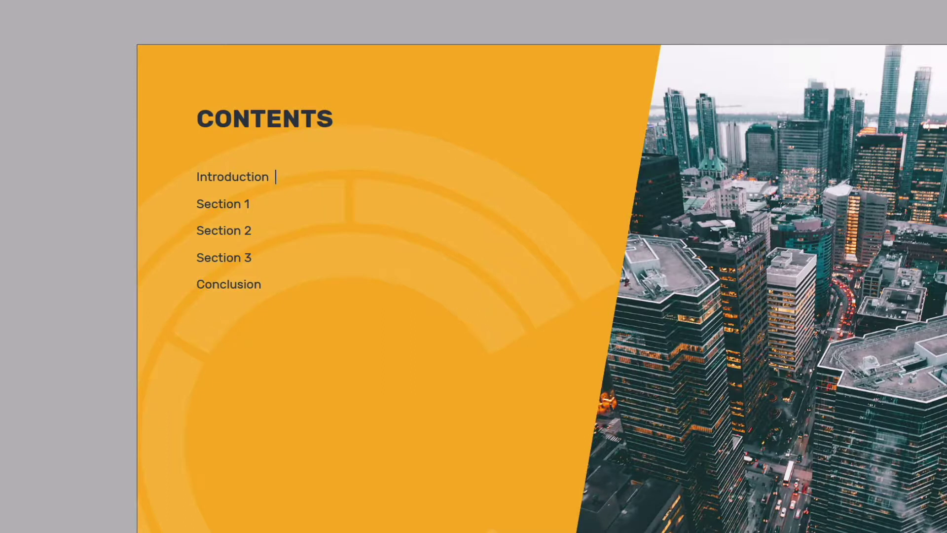
Step: Type page numbers 3, 5, 7, 9 and 11 after Introduction, Sections 1–3 and Conclusion
{"action": "type", "text": "3"}
{"action": "left_click", "coordinate": [251, 203]}
{"action": "type", "text": "5"}
{"action": "left_click", "coordinate": [250, 230]}
{"action": "type", "text": "7"}
{"action": "left_click", "coordinate": [252, 257]}
{"action": "type", "text": "9"}
{"action": "left_click", "coordinate": [277, 284]}
{"action": "type", "text": "11"}
{"action": "key", "text": "Escape"}
Step: Reselect the contents frame and put the caret just before Introduction's page number 3
{"action": "left_click", "coordinate": [51, 96]}
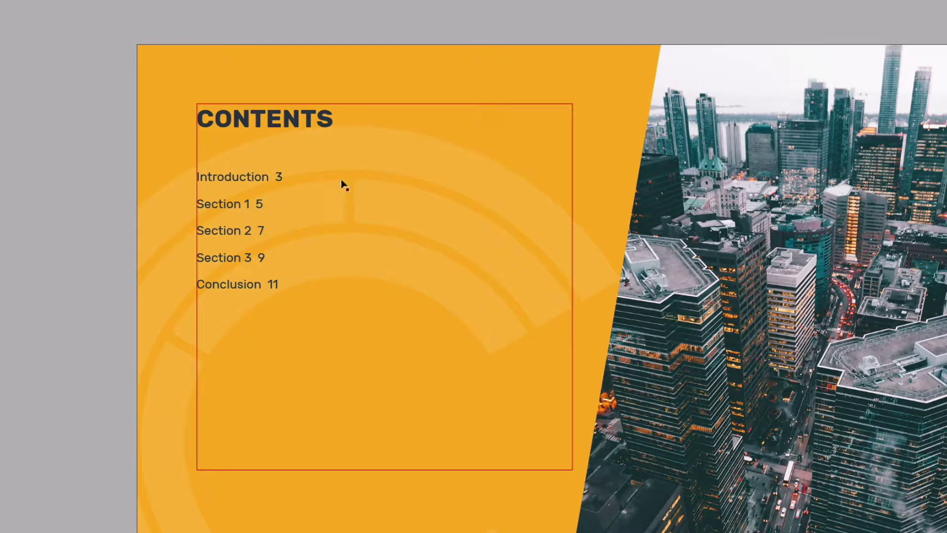
{"action": "left_click", "coordinate": [570, 180]}
{"action": "double_click", "coordinate": [275, 176]}
{"action": "left_click", "coordinate": [272, 177]}
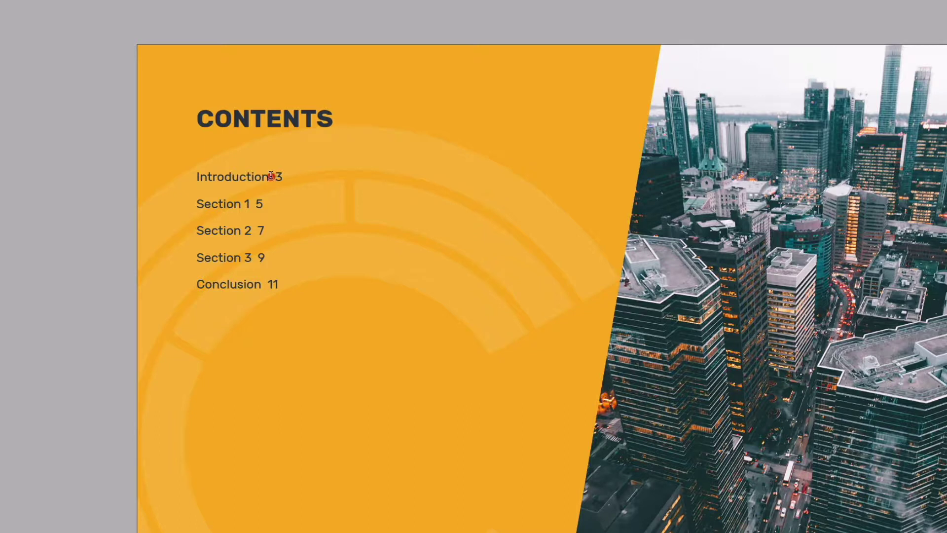
Step: Replace the spaces before 3 with a right-aligned tab and widen the frame's right edge
{"action": "left_click", "coordinate": [271, 175]}
{"action": "key", "text": "BackSpace"}
{"action": "key", "text": "Tab"}
{"action": "key", "text": "Escape"}
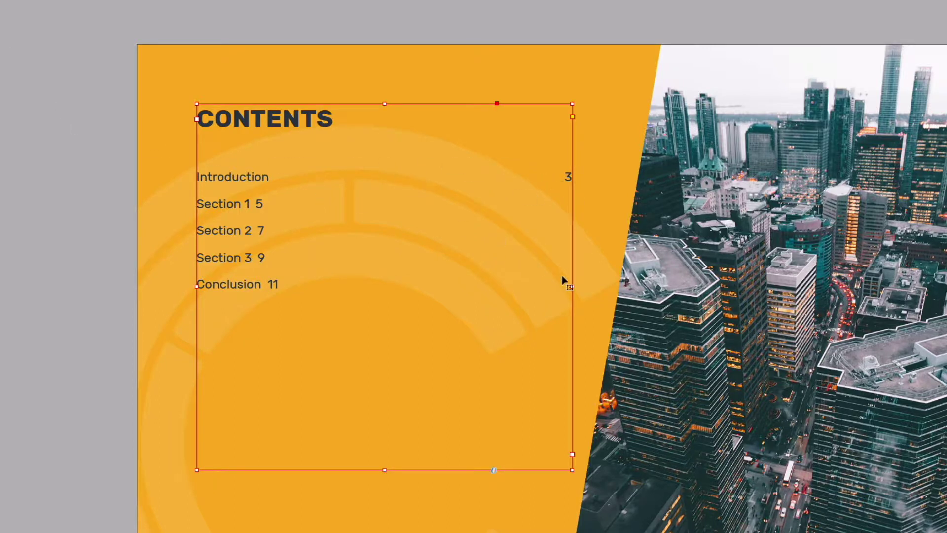
{"action": "mouse_move", "coordinate": [571, 286]}
{"action": "left_mouse_down"}
{"action": "mouse_move", "coordinate": [458, 283]}
{"action": "mouse_move", "coordinate": [585, 286]}
{"action": "left_mouse_up"}
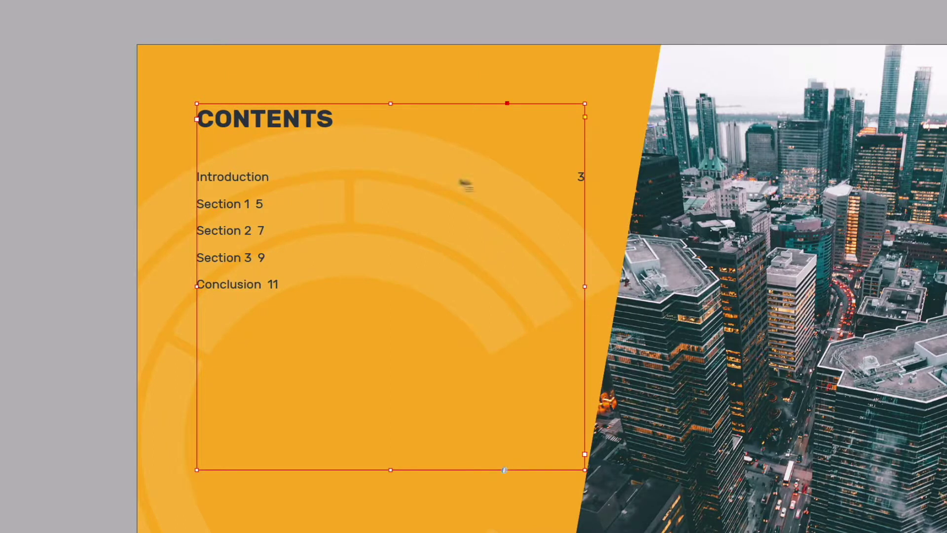
Step: Select the tab gap after Introduction and apply an underline to form a leader
{"action": "left_click", "coordinate": [398, 180]}
{"action": "left_click", "coordinate": [398, 180]}
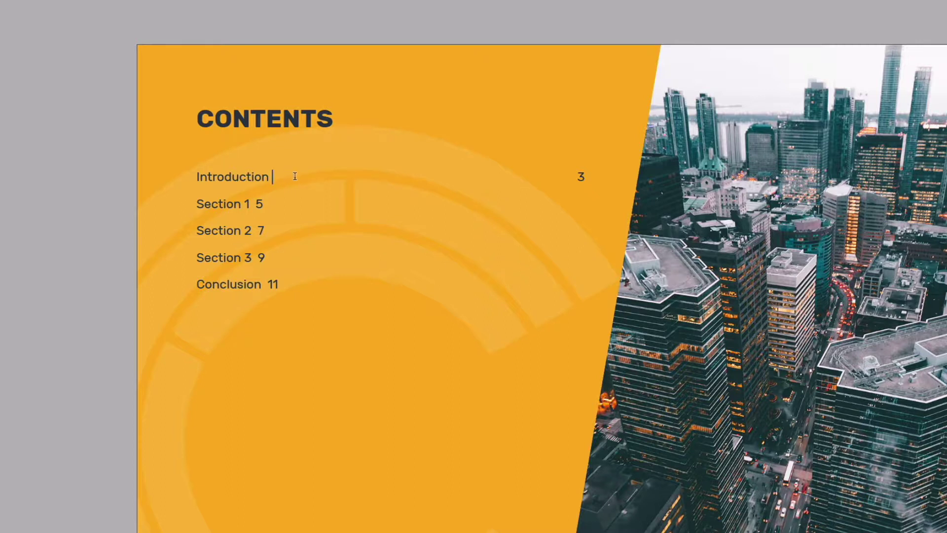
{"action": "double_click", "coordinate": [397, 174]}
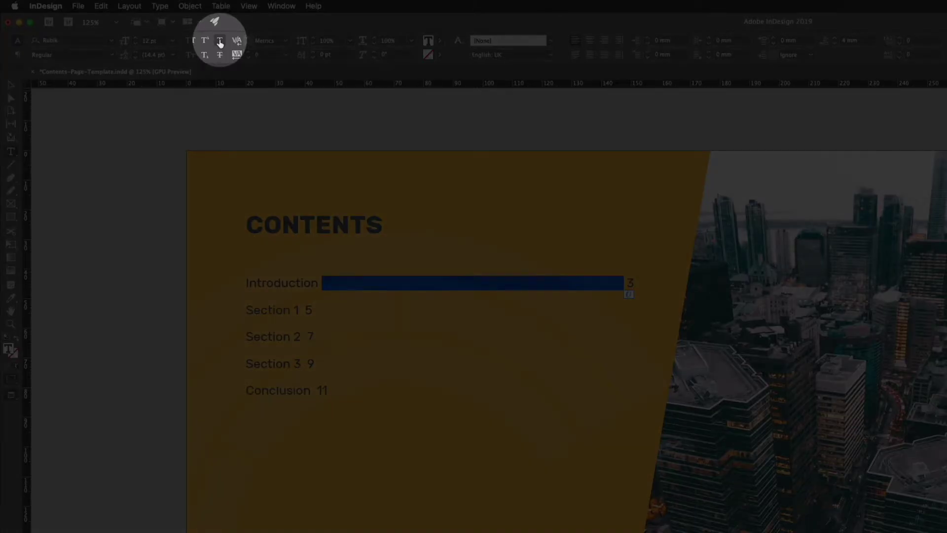
{"action": "left_click", "coordinate": [220, 43]}
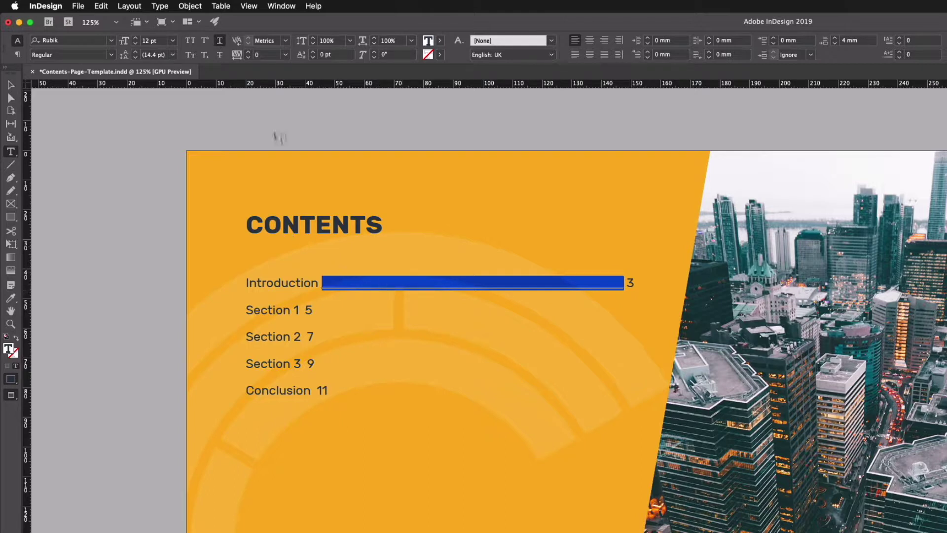
Step: Set the Introduction leader's underline to Dotted, 1 pt weight, 0 pt offset
{"action": "left_click", "coordinate": [220, 42]}
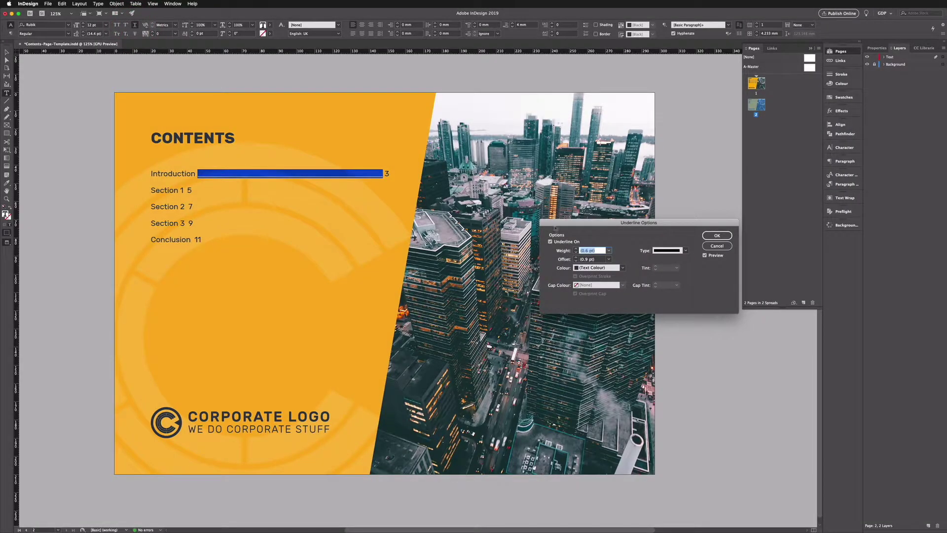
{"action": "left_click_drag", "start_coordinate": [564, 226], "coordinate": [286, 213]}
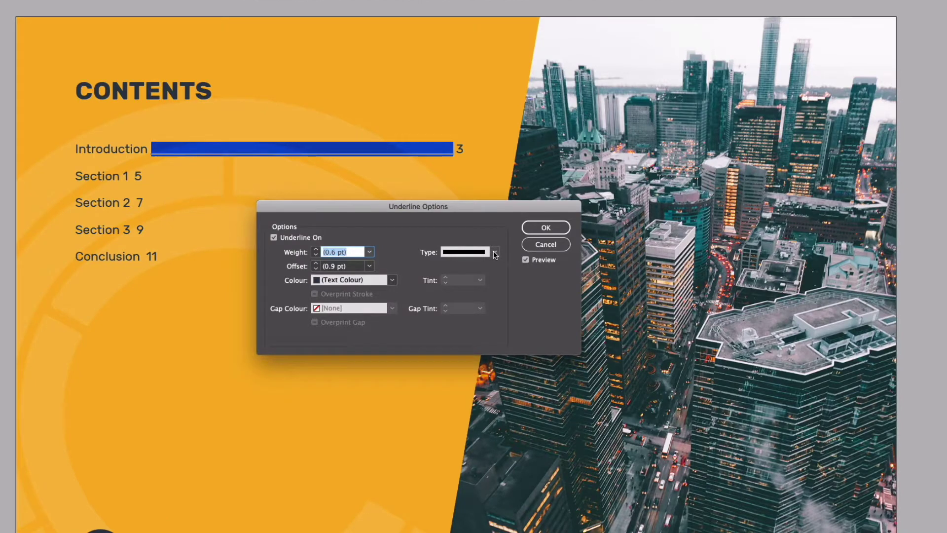
{"action": "left_click", "coordinate": [495, 253]}
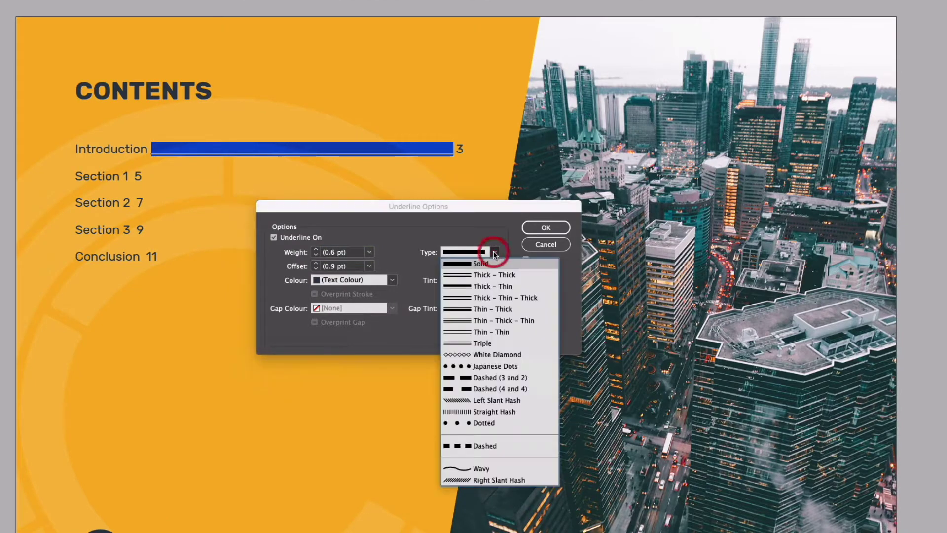
{"action": "left_click", "coordinate": [481, 424]}
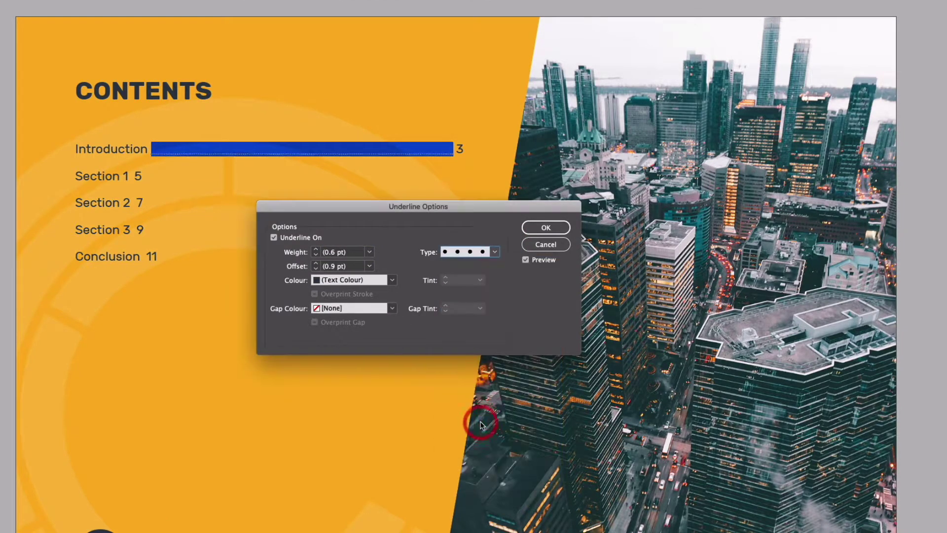
{"action": "left_click", "coordinate": [316, 250]}
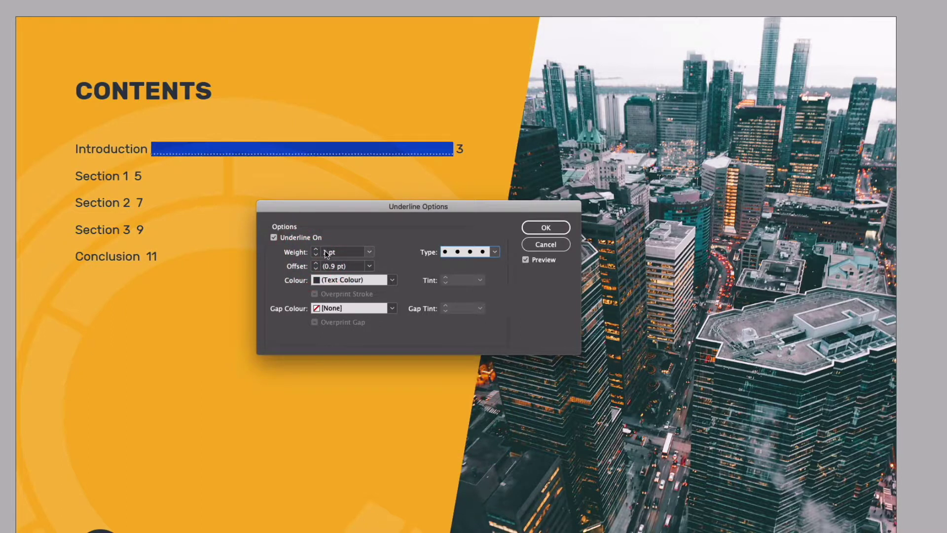
{"action": "left_click", "coordinate": [369, 266]}
{"action": "left_click", "coordinate": [354, 288]}
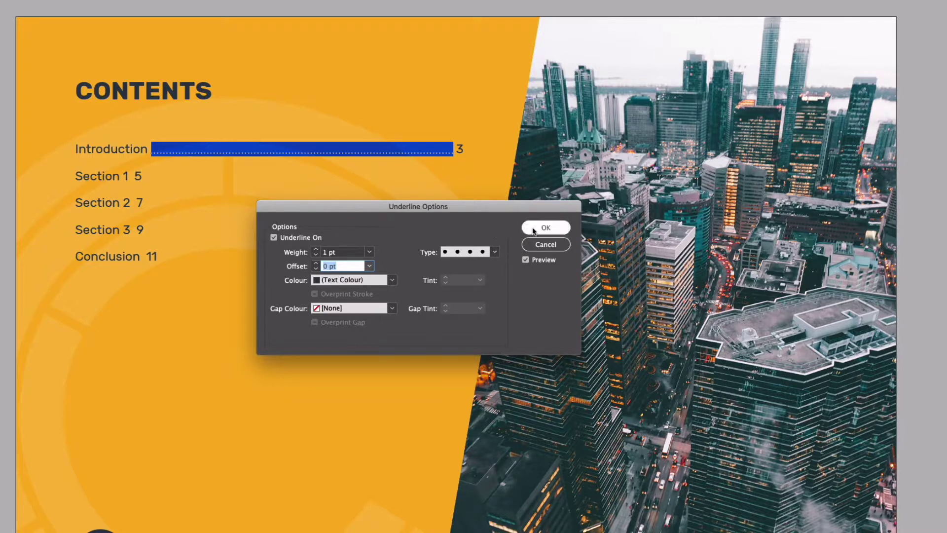
{"action": "left_click", "coordinate": [546, 227]}
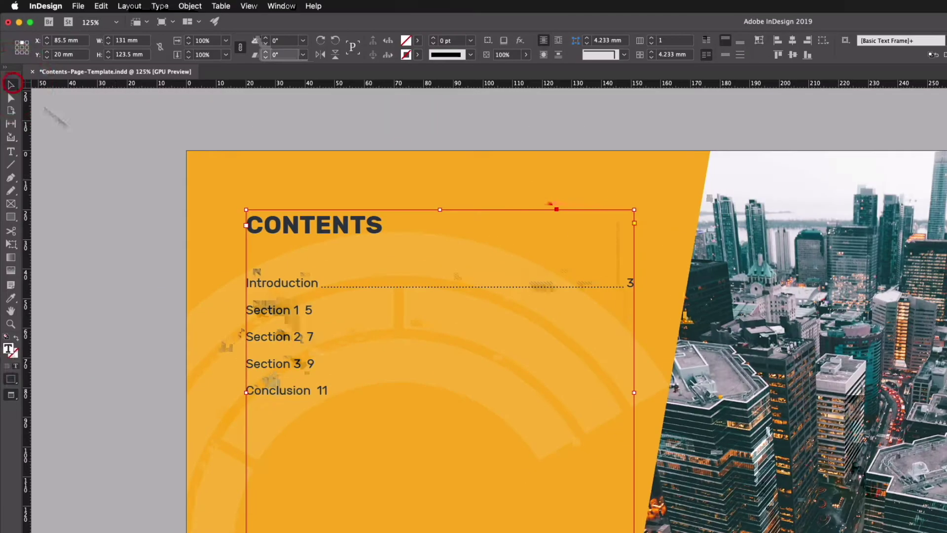
Step: Select the dotted leader tab after Introduction inside the contents frame
{"action": "left_click", "coordinate": [114, 179]}
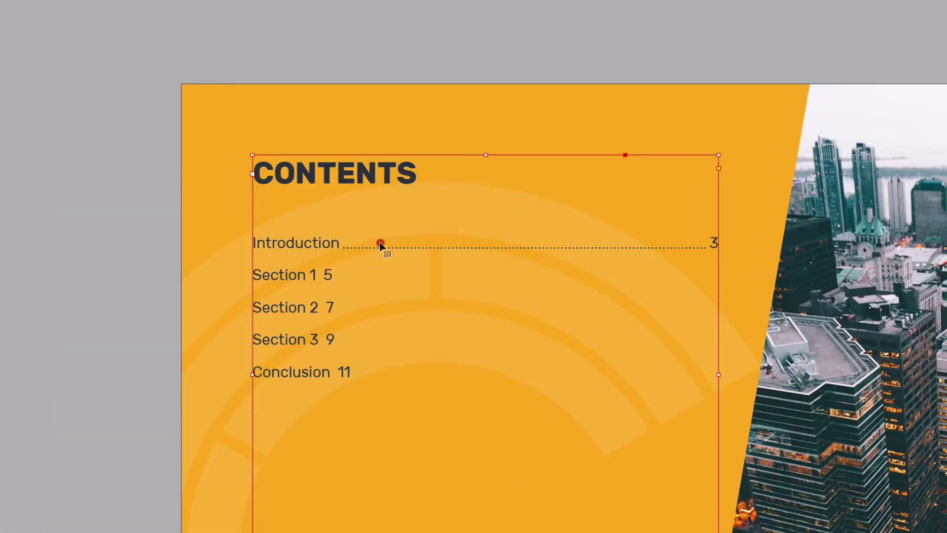
{"action": "double_click", "coordinate": [375, 242]}
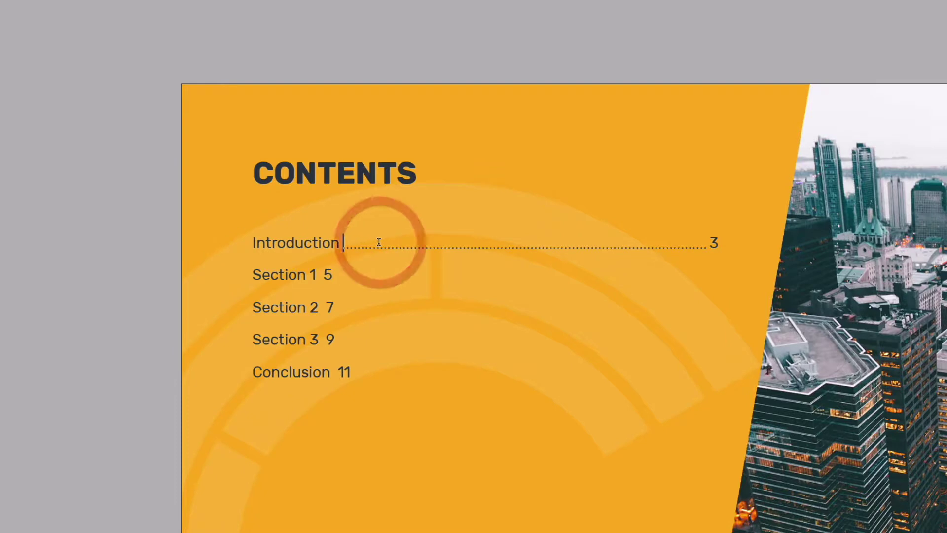
{"action": "double_click", "coordinate": [478, 244]}
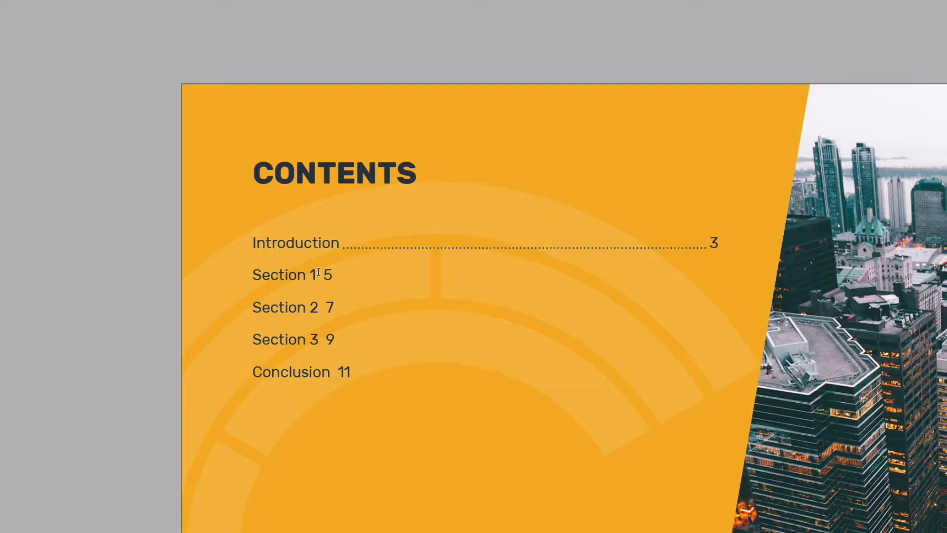
Step: Add dotted leader tabs before the Section 1–3 and Conclusion page numbers, then narrow the frame
{"action": "key", "text": "Tab"}
{"action": "left_click", "coordinate": [323, 339]}
{"action": "key", "text": "Tab"}
{"action": "left_click", "coordinate": [332, 371]}
{"action": "key", "text": "Tab"}
{"action": "key", "text": "Escape"}
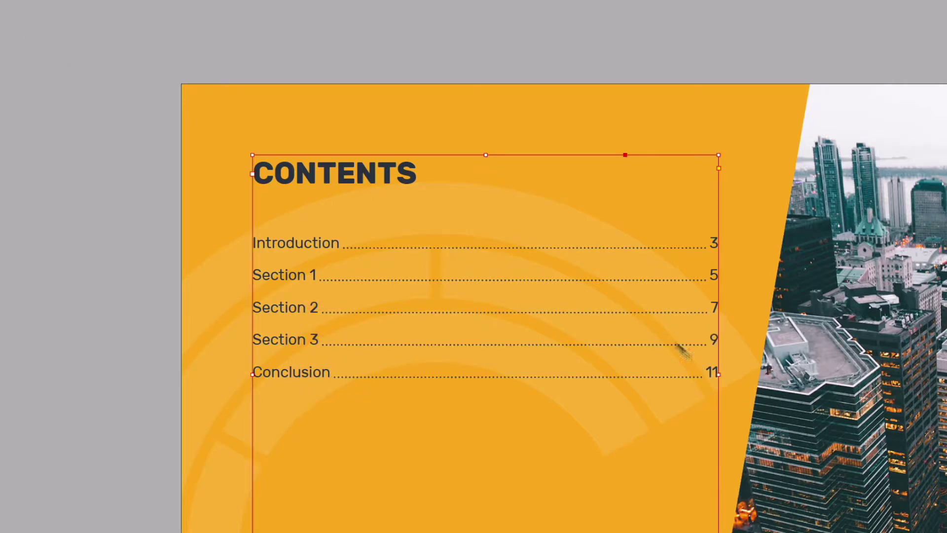
{"action": "mouse_move", "coordinate": [715, 373]}
{"action": "left_mouse_down"}
{"action": "mouse_move", "coordinate": [607, 373]}
{"action": "mouse_move", "coordinate": [709, 375]}
{"action": "left_mouse_up"}
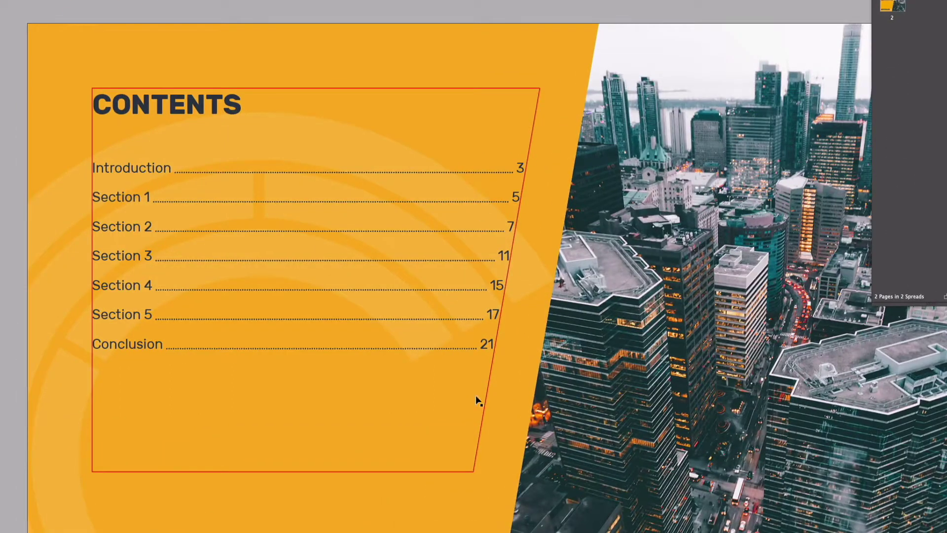
Step: Unlock the Background layer and slide the orange shape left until its slanted edge meets the contents frame
{"action": "left_click", "coordinate": [478, 397]}
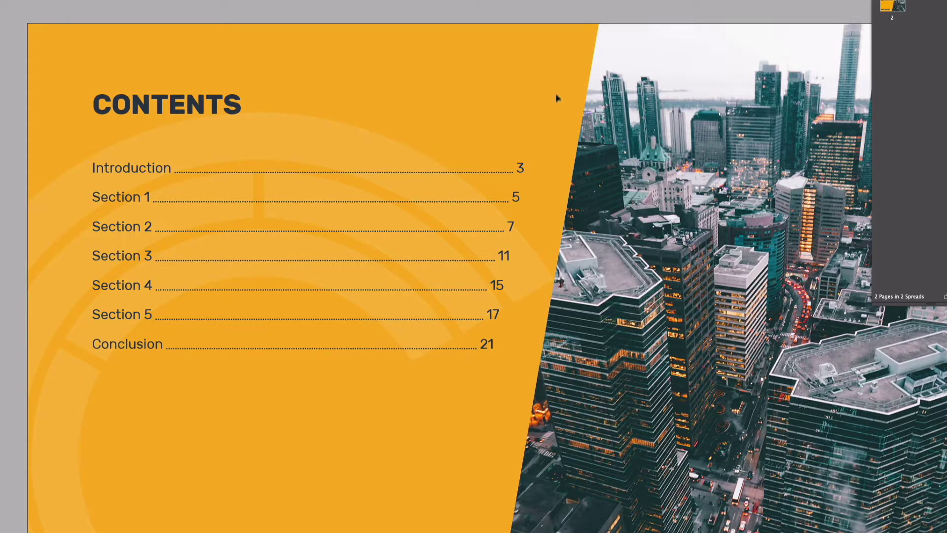
{"action": "left_click", "coordinate": [459, 236]}
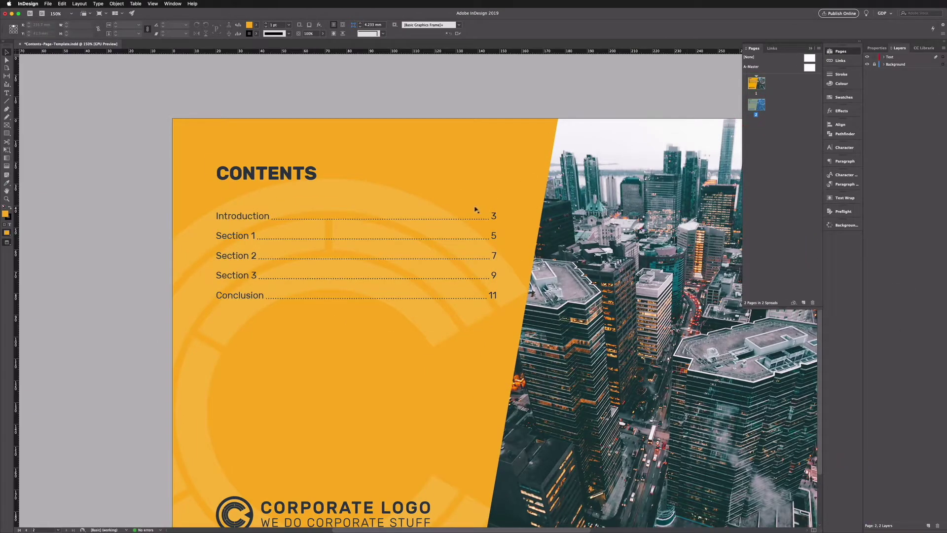
{"action": "left_click", "coordinate": [464, 223]}
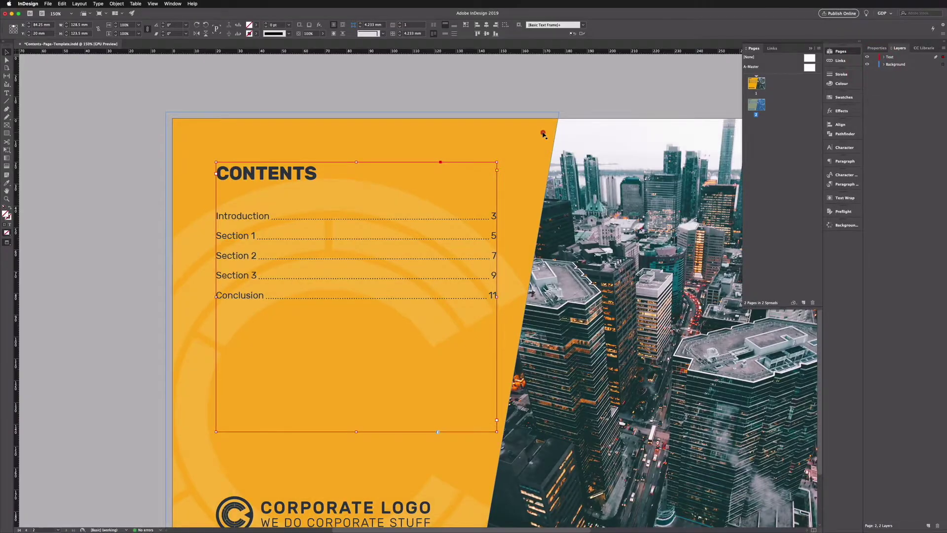
{"action": "left_click", "coordinate": [543, 134]}
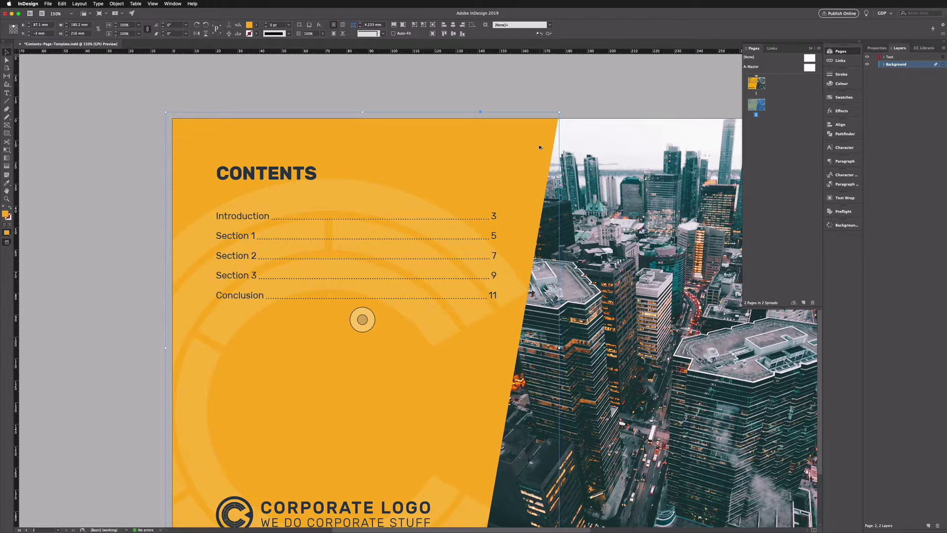
{"action": "left_click_drag", "start_coordinate": [539, 147], "coordinate": [472, 146]}
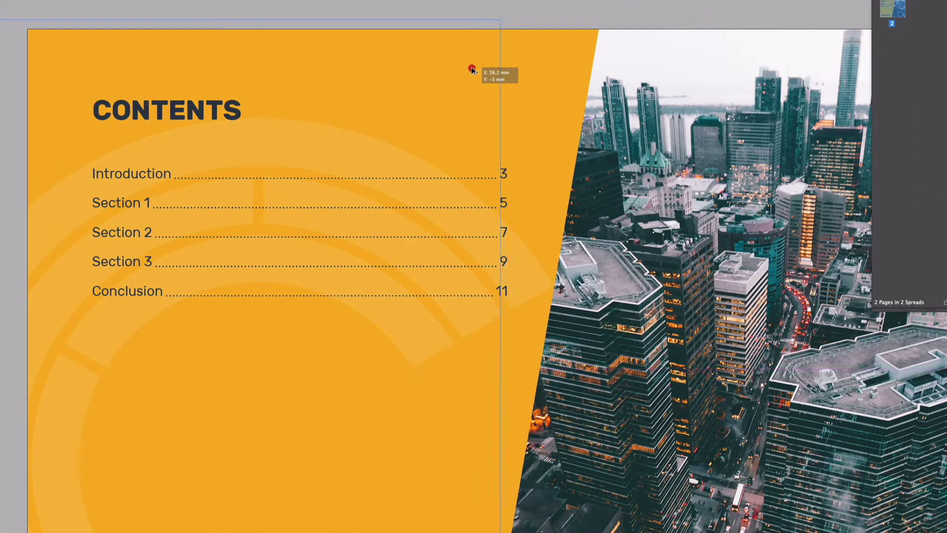
{"action": "mouse_move", "coordinate": [472, 70]}
{"action": "left_mouse_down"}
{"action": "mouse_move", "coordinate": [483, 68]}
{"action": "mouse_move", "coordinate": [468, 71]}
{"action": "left_mouse_up"}
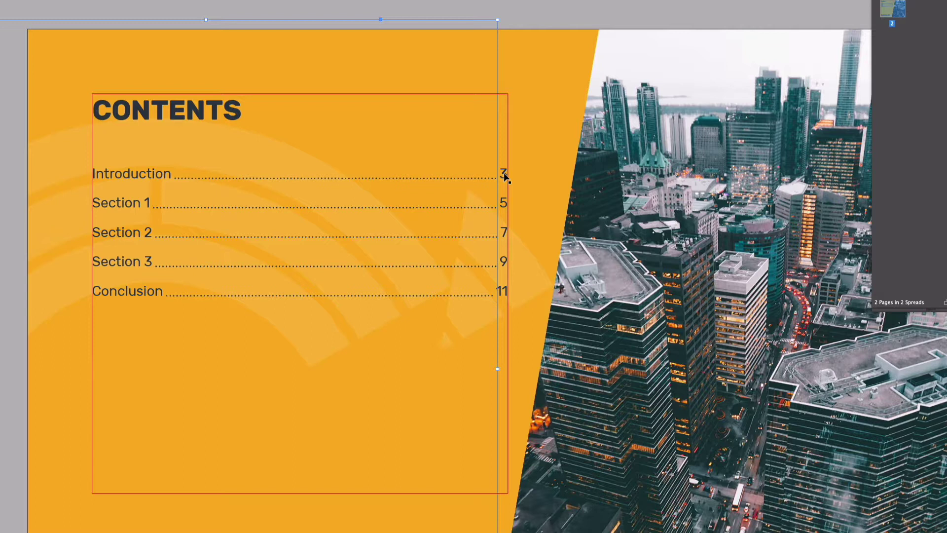
{"action": "left_click", "coordinate": [205, 326]}
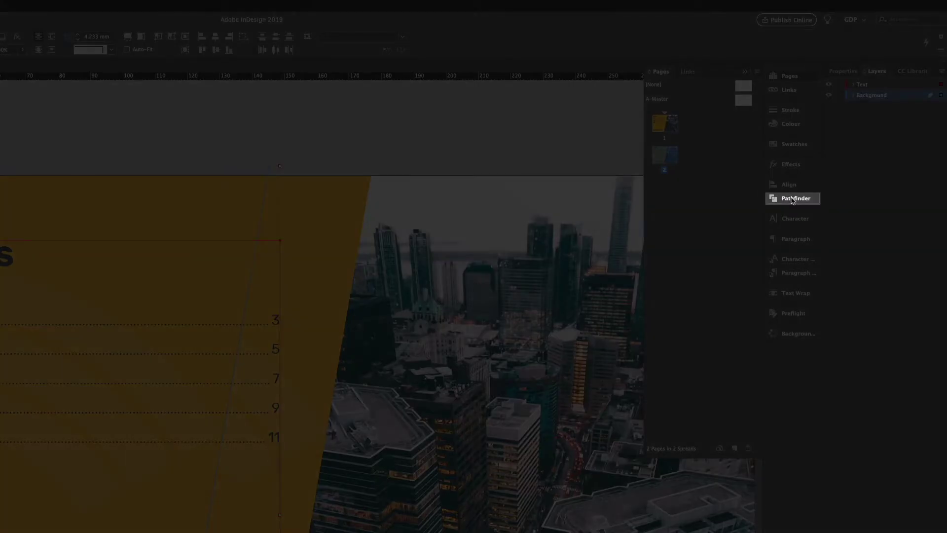
Step: Intersect the contents frame with the slanted shape, then drag its bottom-right corner along the orange edge
{"action": "left_click", "coordinate": [793, 200]}
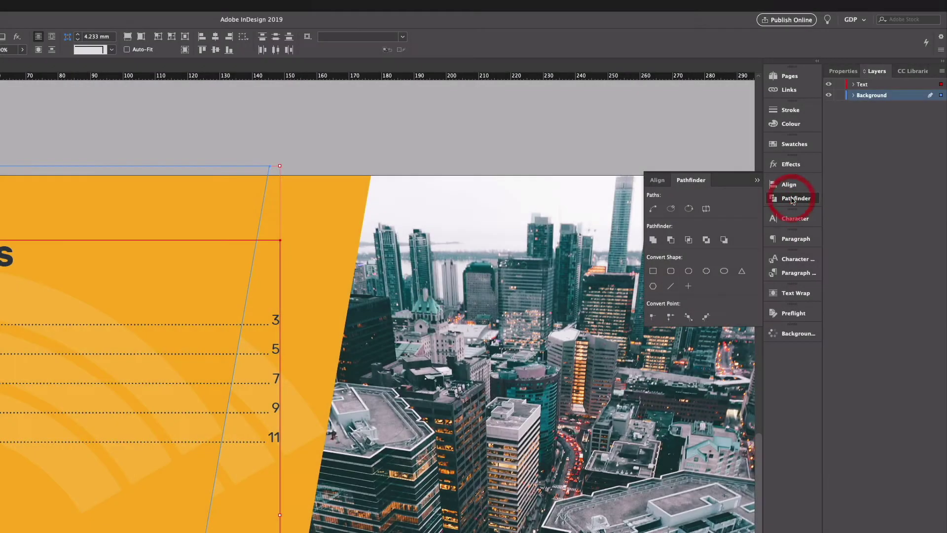
{"action": "left_click", "coordinate": [687, 239]}
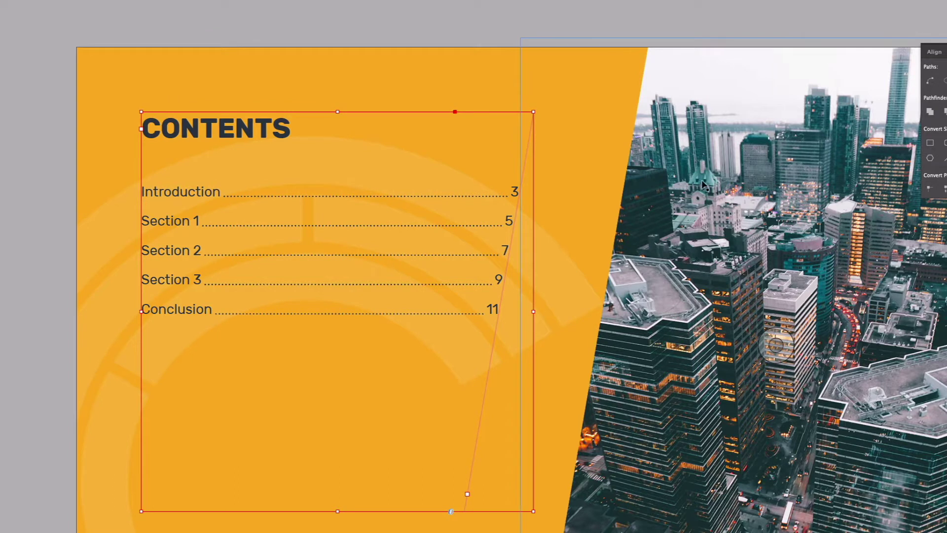
{"action": "left_click", "coordinate": [503, 342]}
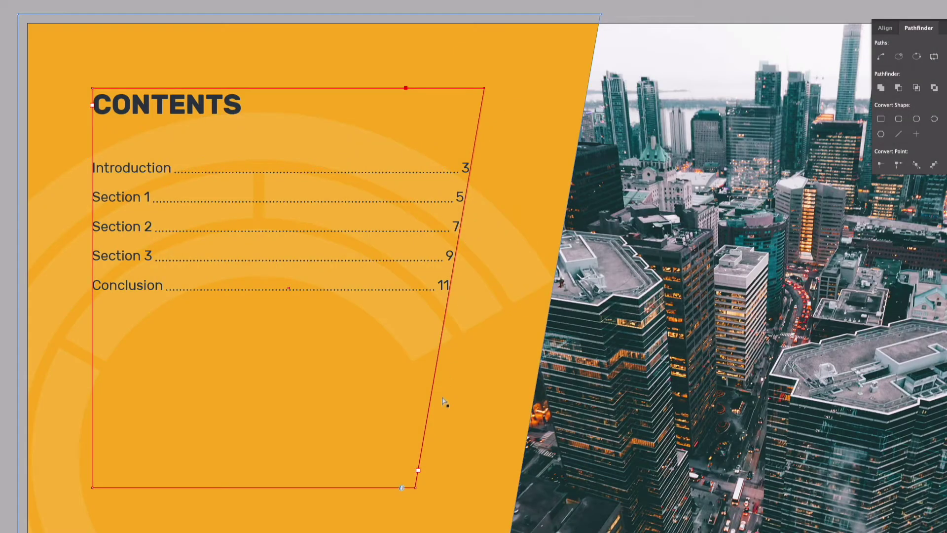
{"action": "left_click_drag", "start_coordinate": [416, 490], "coordinate": [468, 488]}
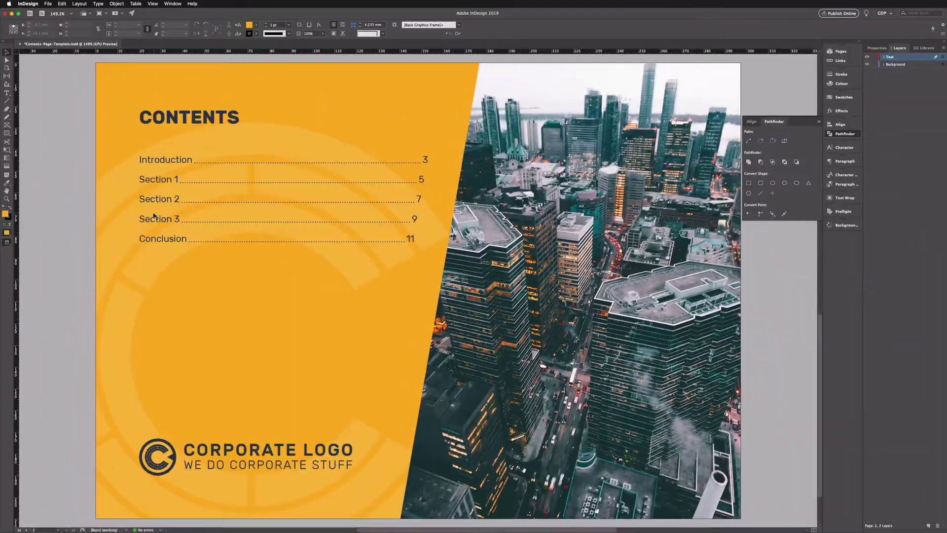